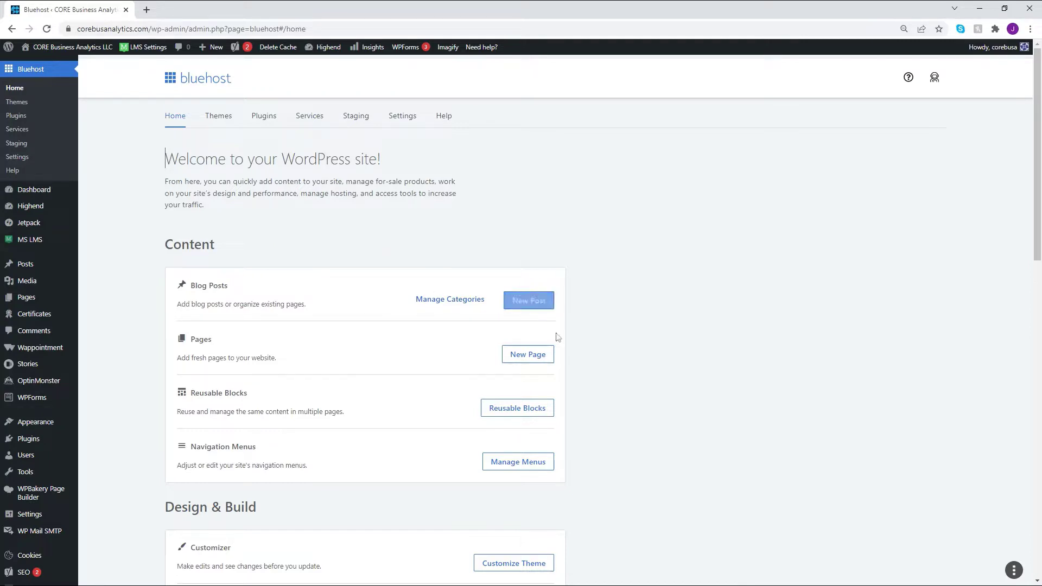
Review the content, design, traffic, performance and hosting options on the Bluehost home page, plus the entries of the site's admin menus
scroll(548, 357, "down", 5)
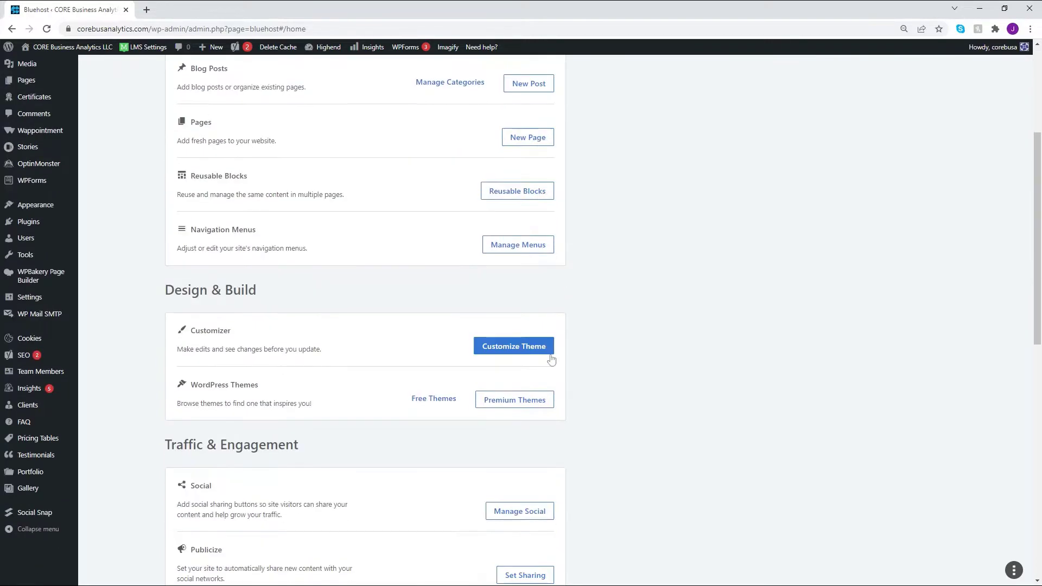
scroll(550, 353, "down", 3)
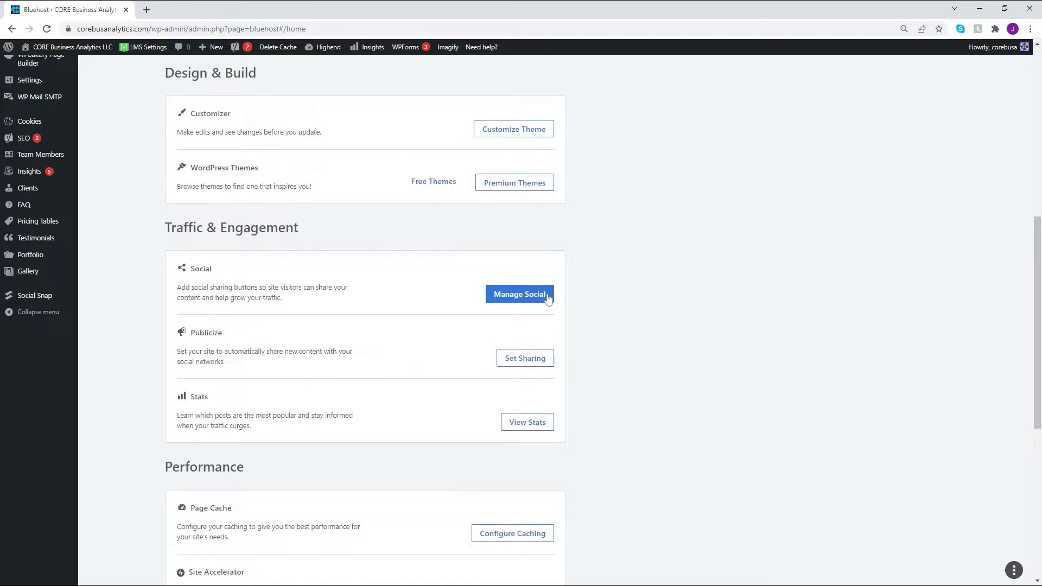
scroll(553, 351, "down", 1)
scroll(553, 353, "down", 3)
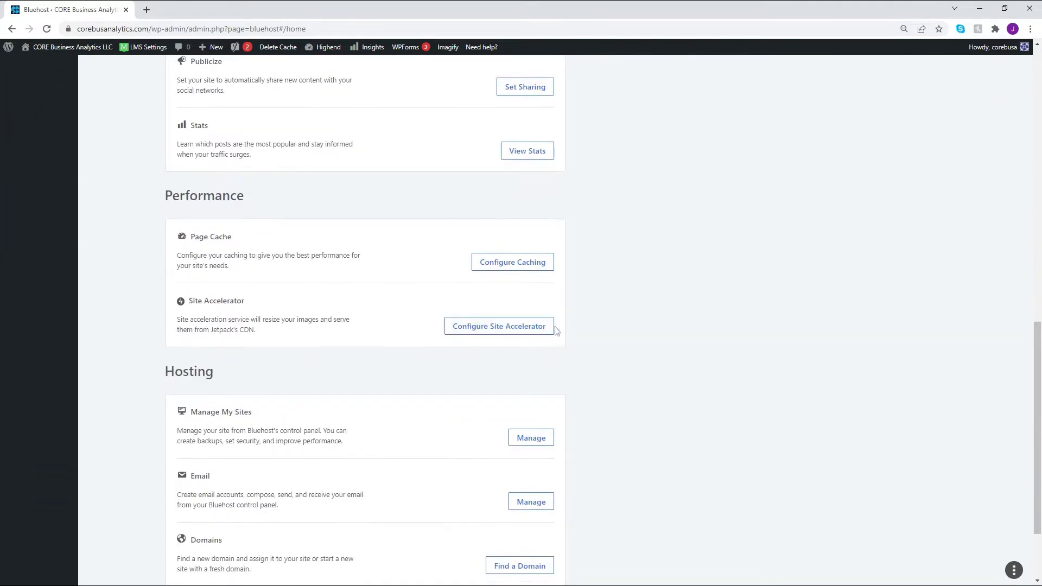
scroll(559, 327, "up", 10)
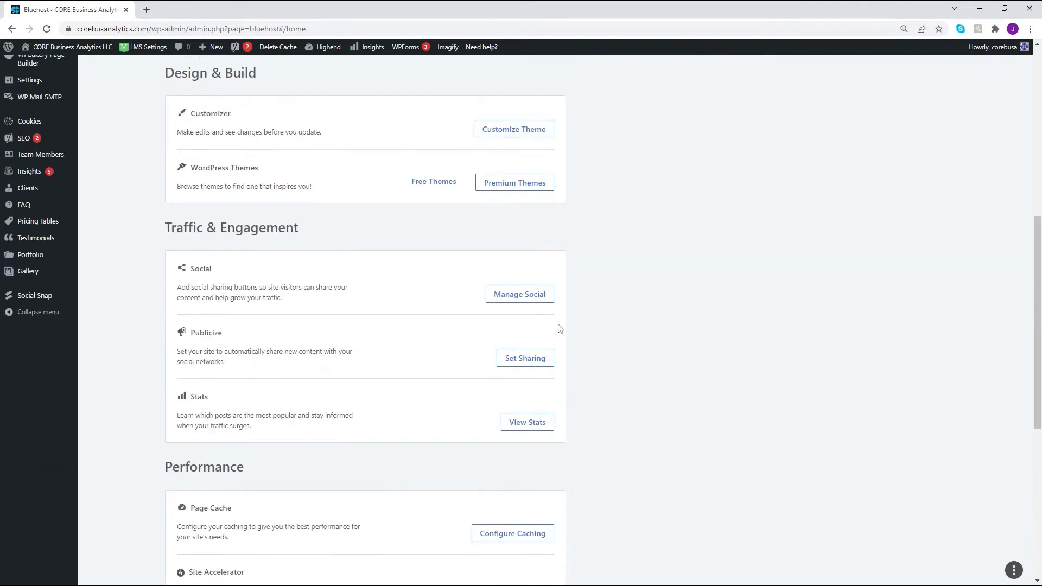
scroll(559, 327, "up", 2)
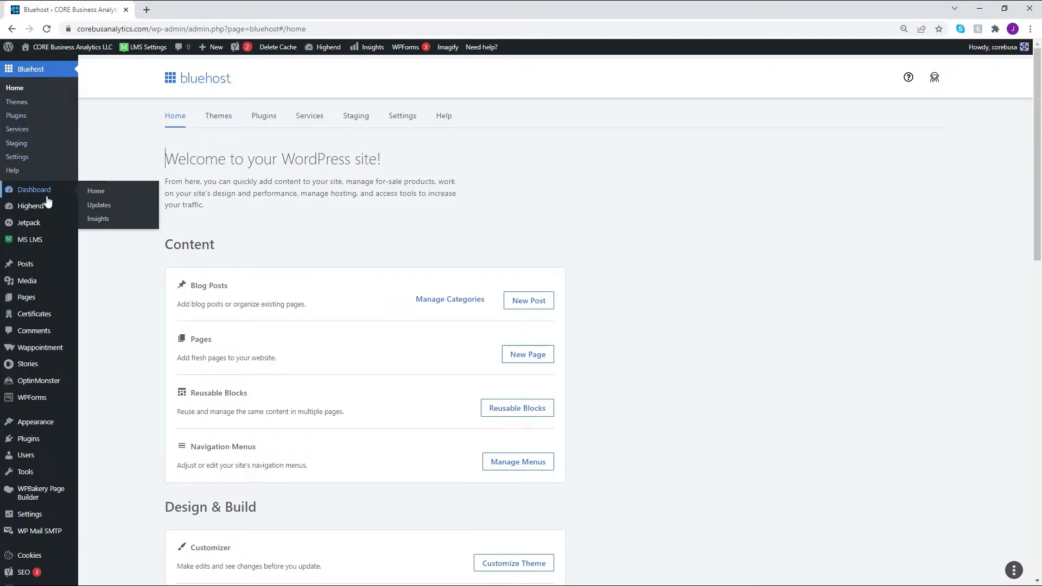
mouse_move(47, 208)
mouse_move(40, 239)
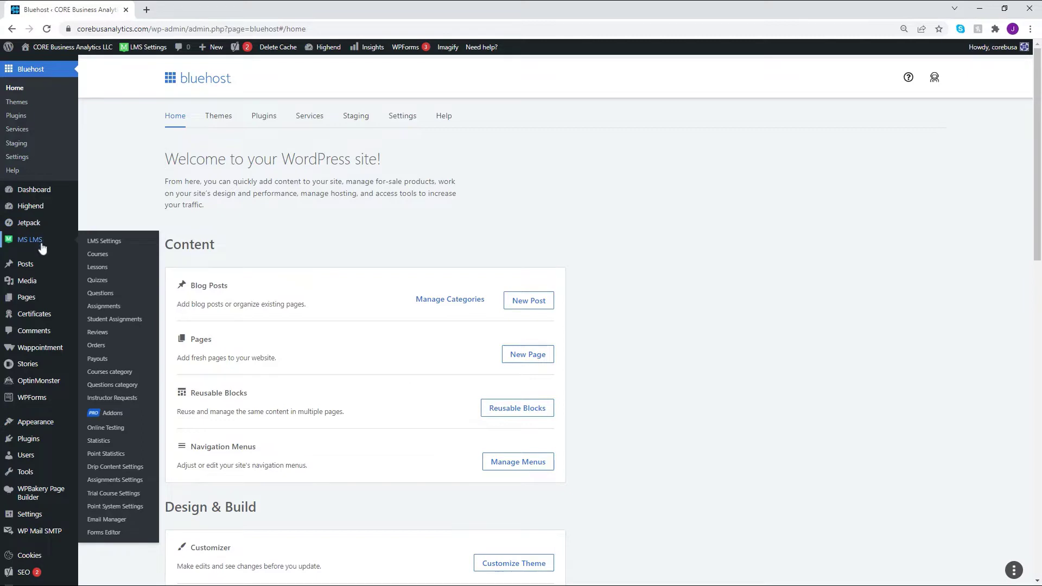
mouse_move(35, 268)
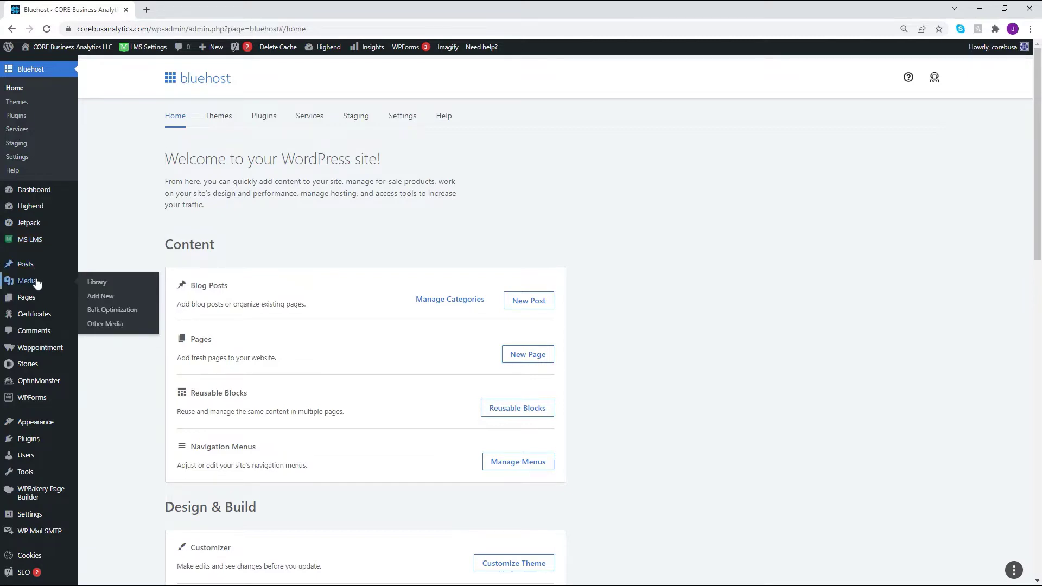
mouse_move(34, 298)
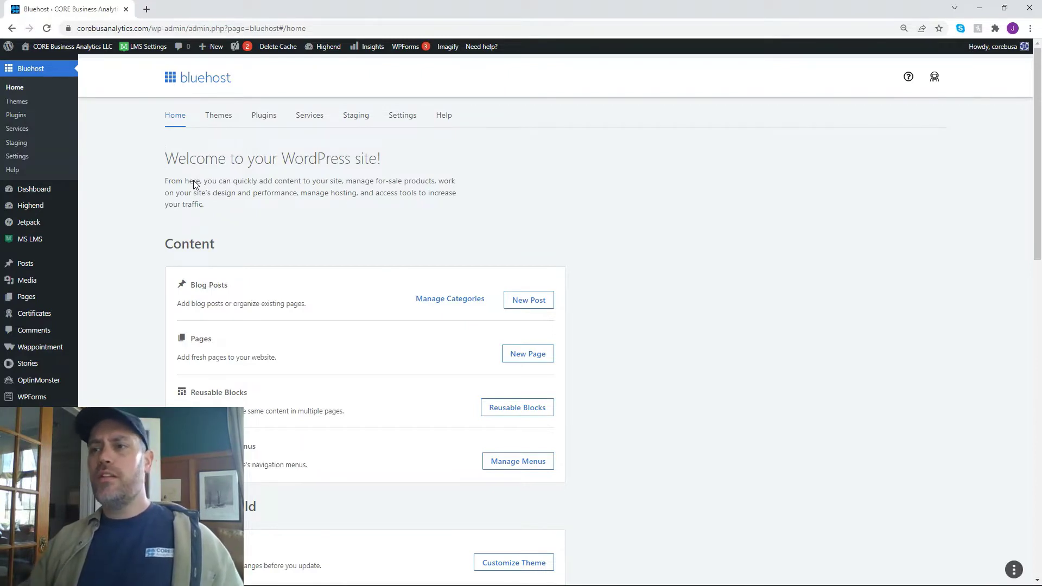
Search the premium themes marketplace for "restaurant"
left_click(214, 120)
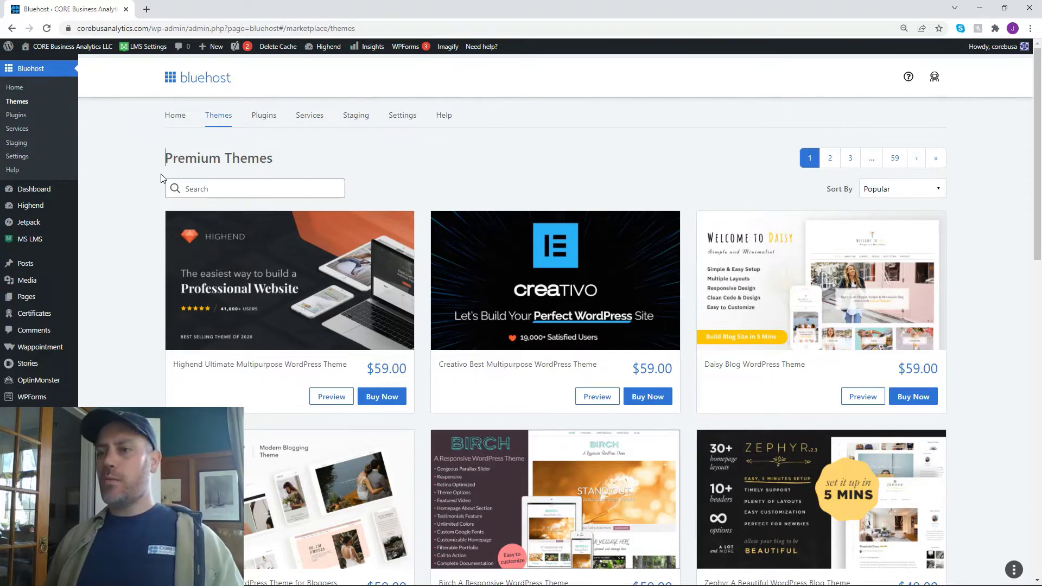
left_click(207, 190)
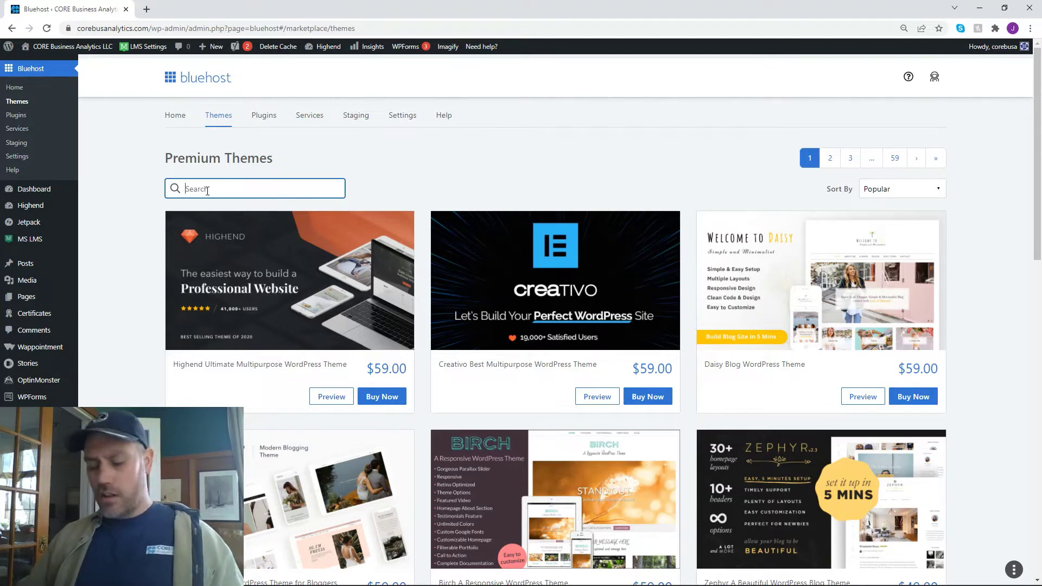
type("resta")
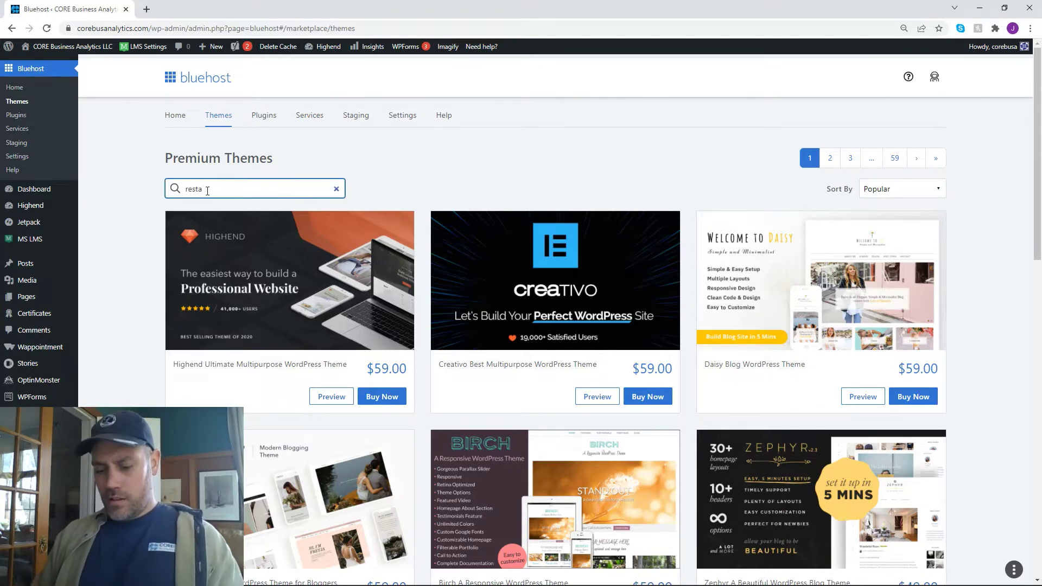
type("urant")
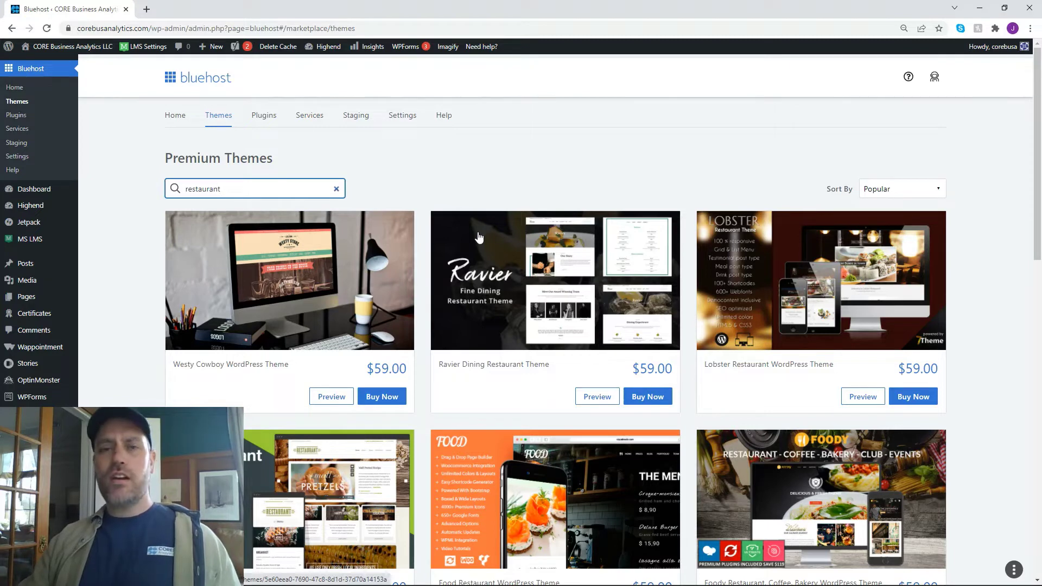
Browse the restaurant themes in the search results, comparing their designs and prices
scroll(144, 236, "down", 1)
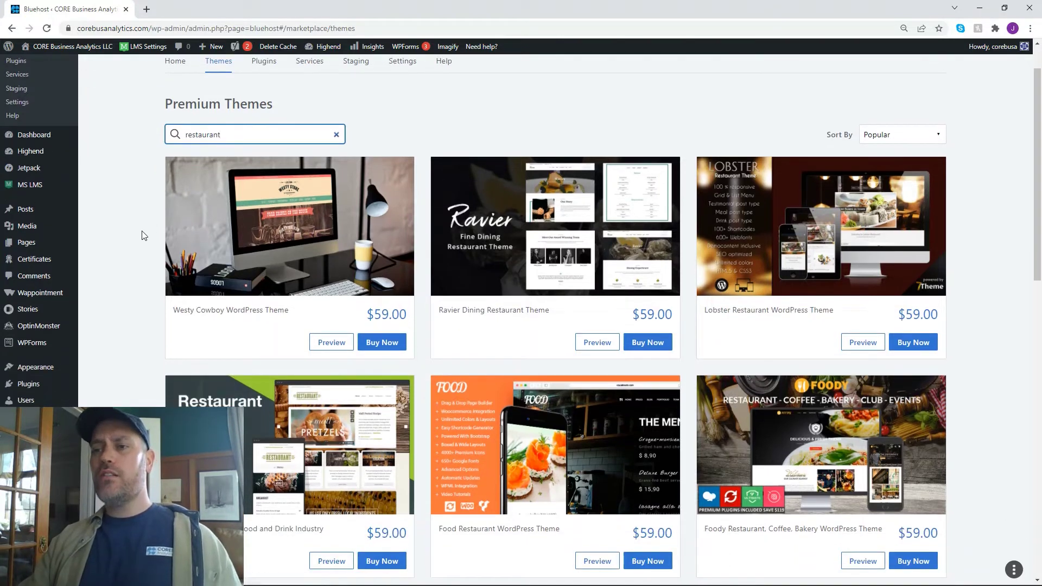
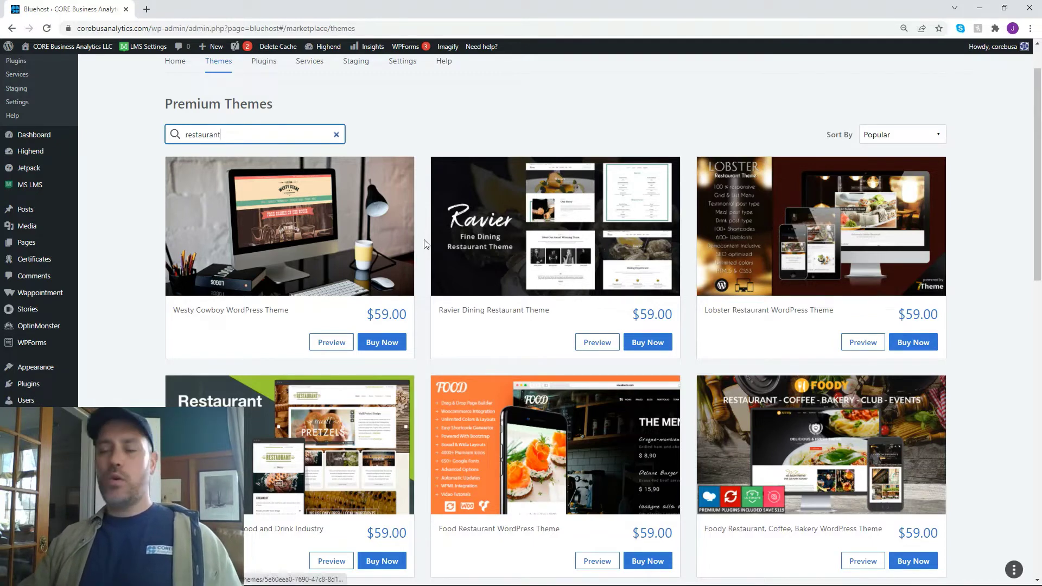
scroll(132, 266, "down", 1)
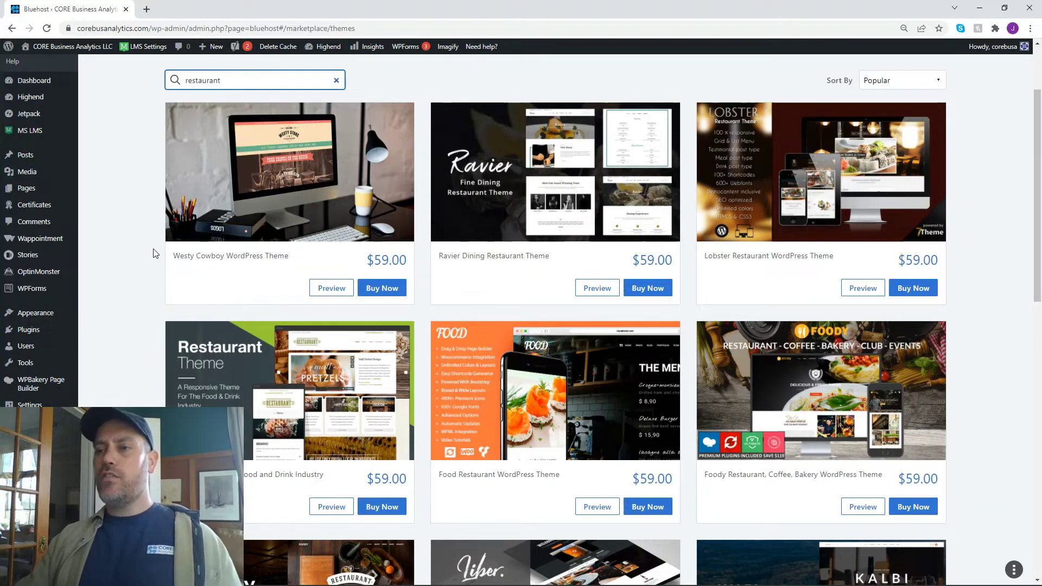
scroll(155, 254, "down", 2)
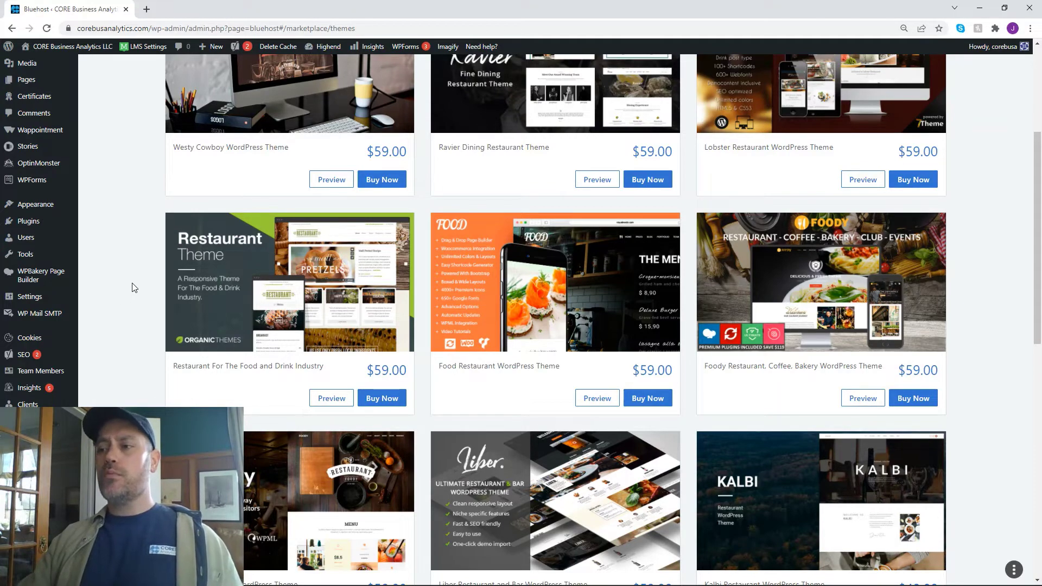
scroll(134, 287, "up", 4)
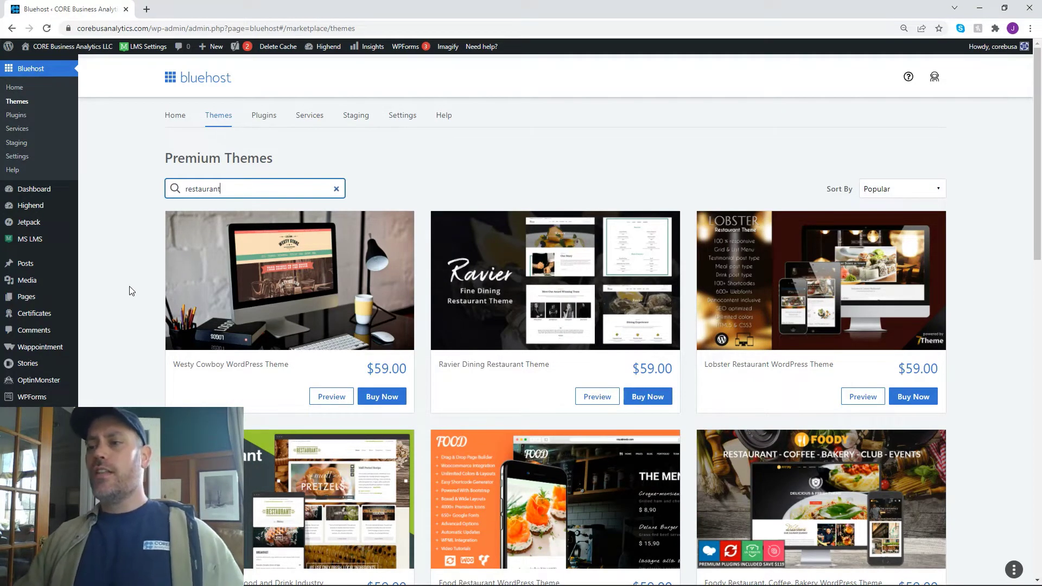
scroll(130, 293, "down", 6)
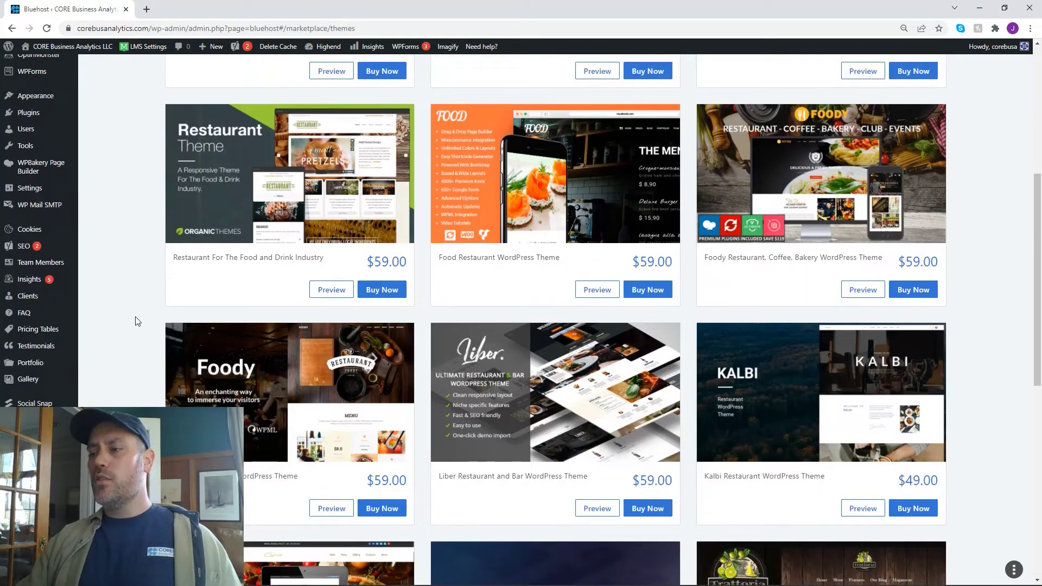
scroll(135, 320, "down", 2)
scroll(135, 321, "up", 8)
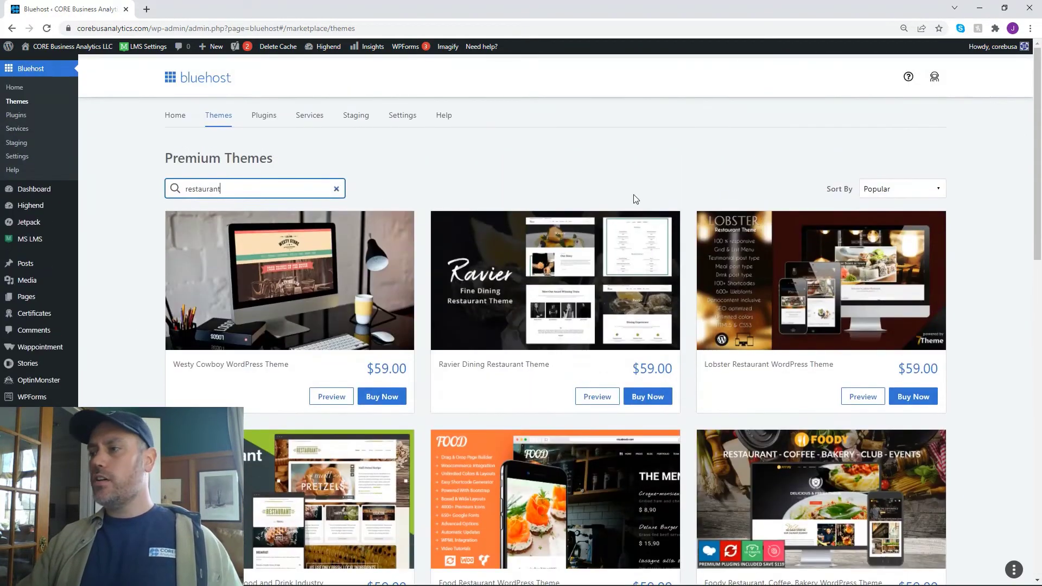
Reload the unfiltered premium themes list by way of the Bluehost home page and open the Highend Ultimate Multipurpose WordPress Theme
left_click(173, 116)
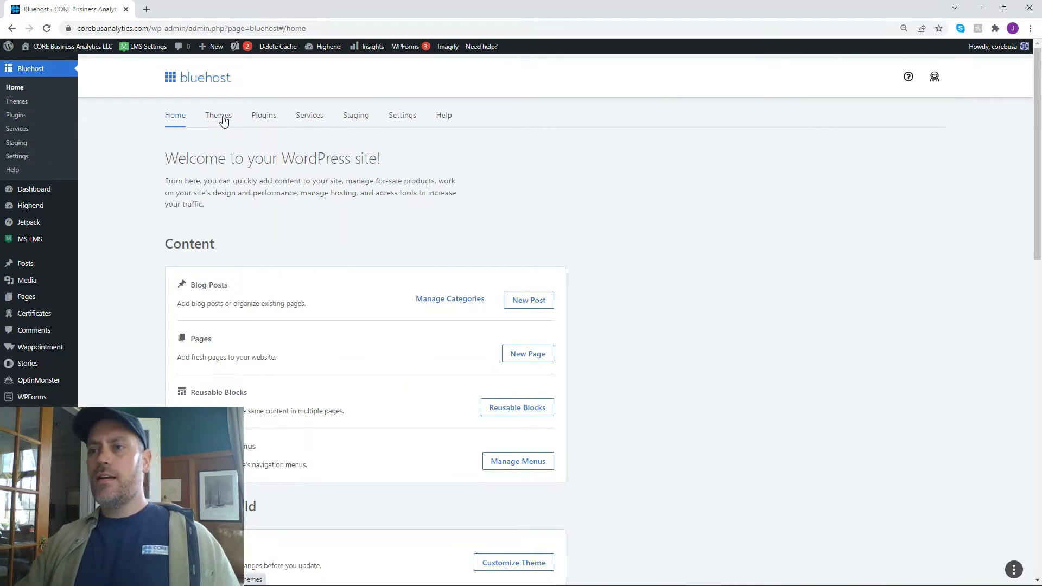
left_click(221, 116)
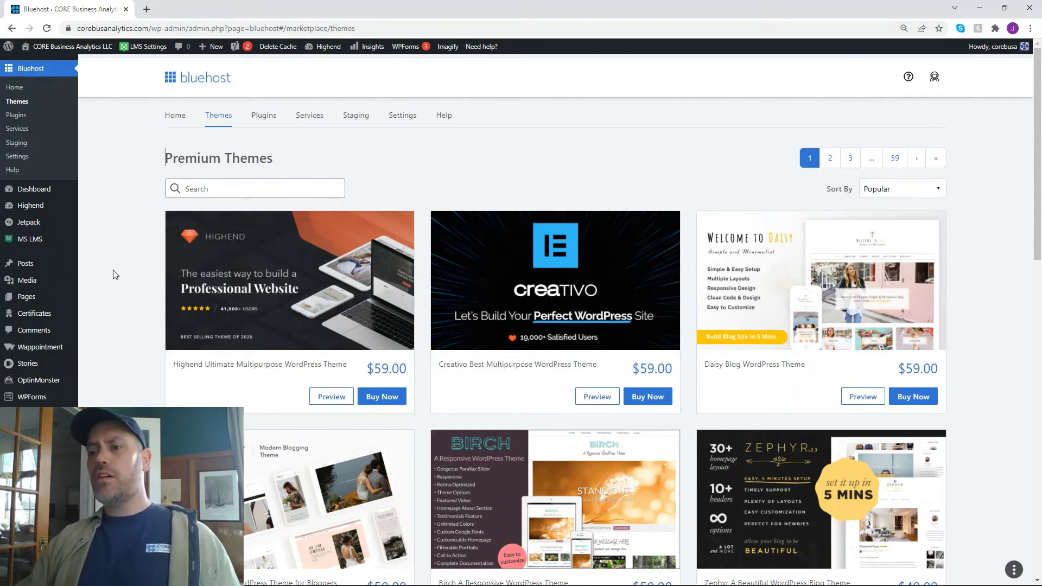
left_click(297, 281)
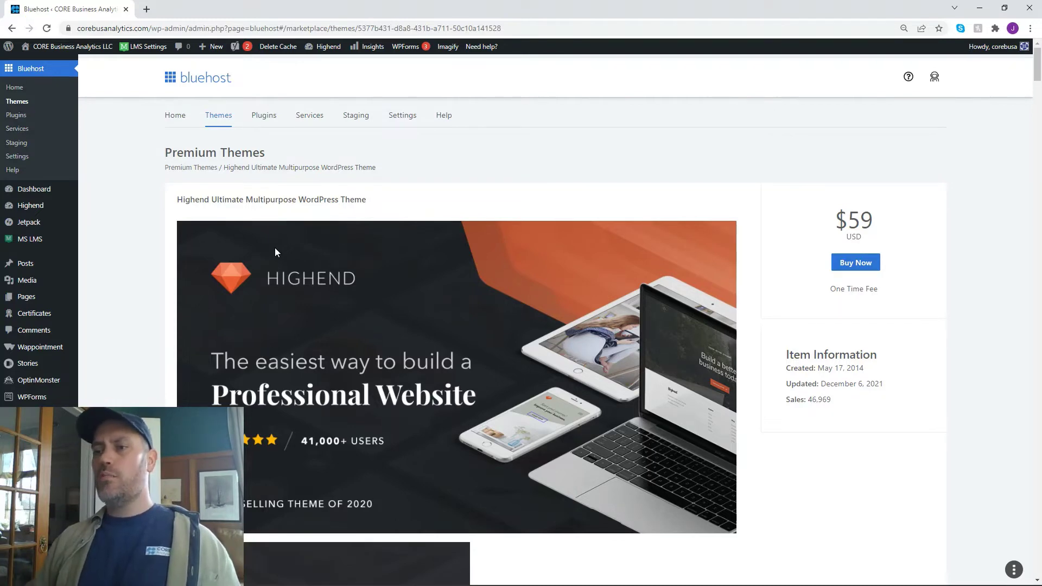
Examine the Highend theme's product page, from its overview and price to its demo templates section
scroll(250, 249, "down", 2)
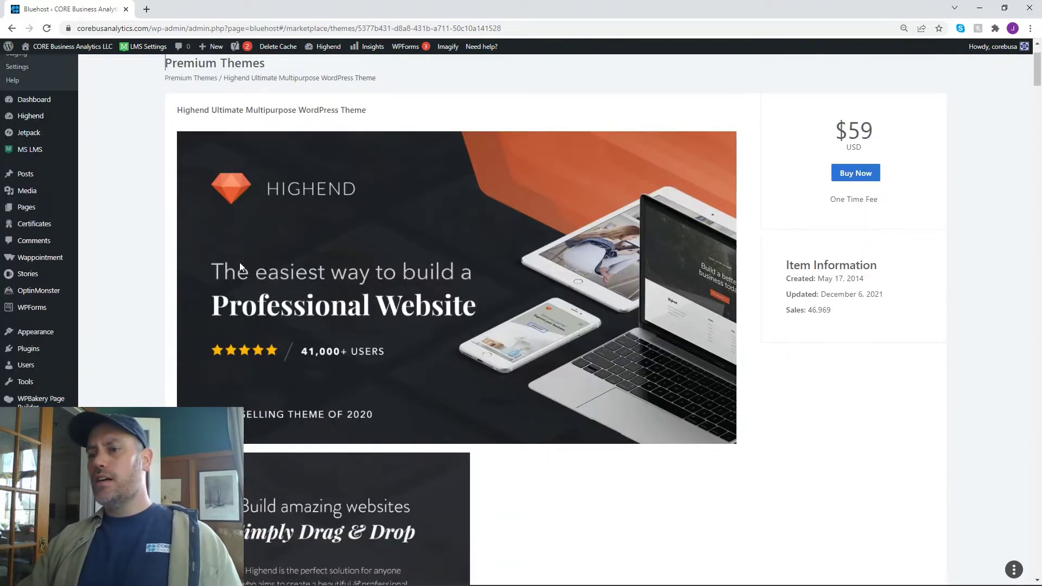
scroll(144, 291, "up", 1)
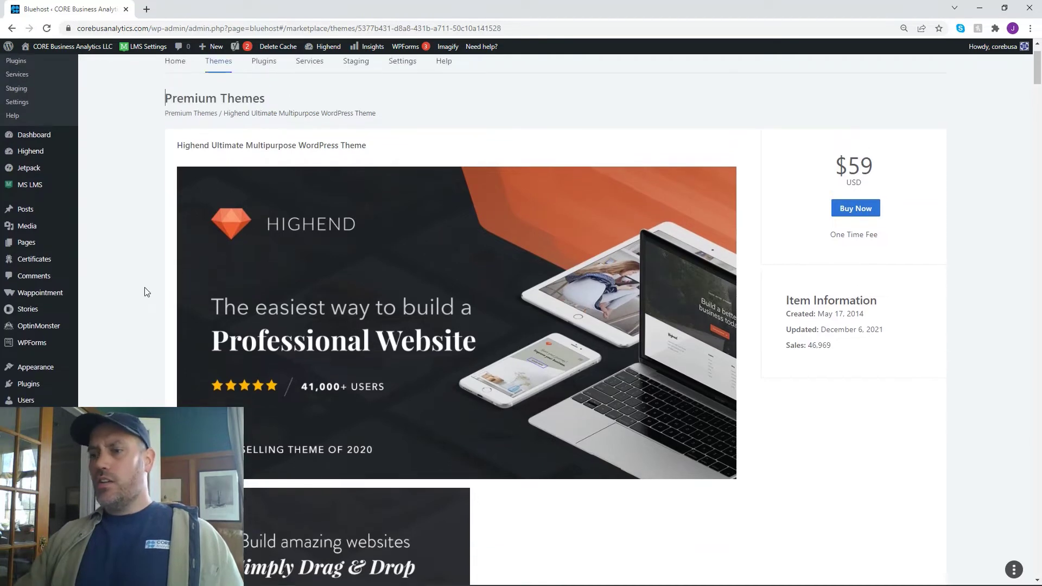
scroll(157, 291, "down", 1)
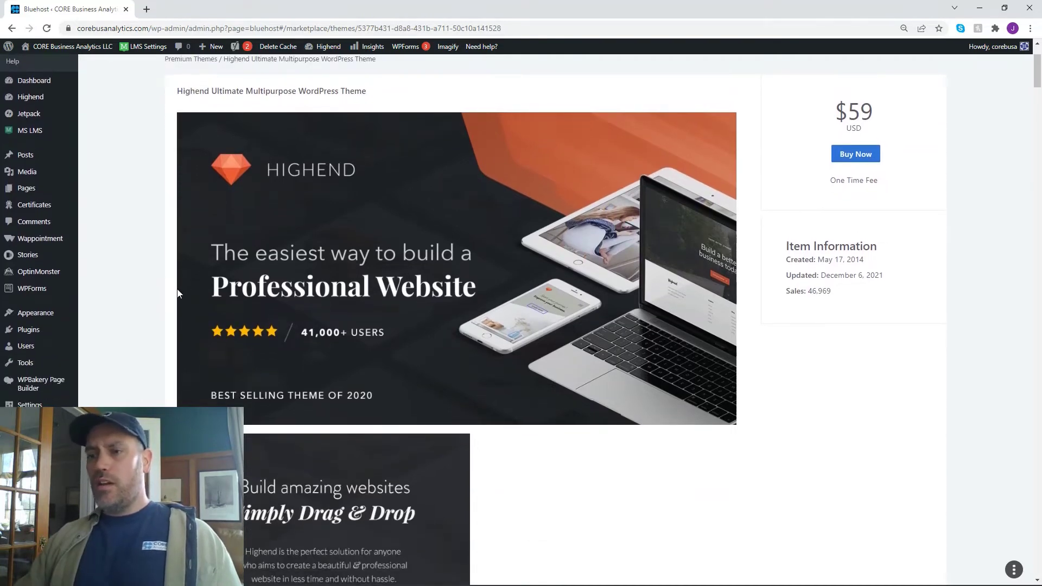
scroll(171, 269, "down", 8)
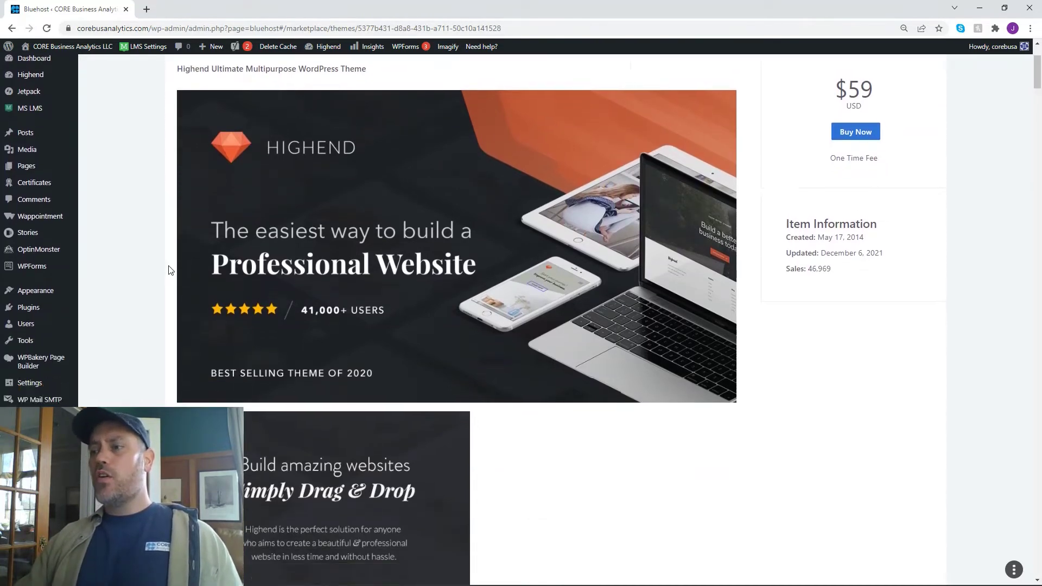
scroll(169, 273, "down", 13)
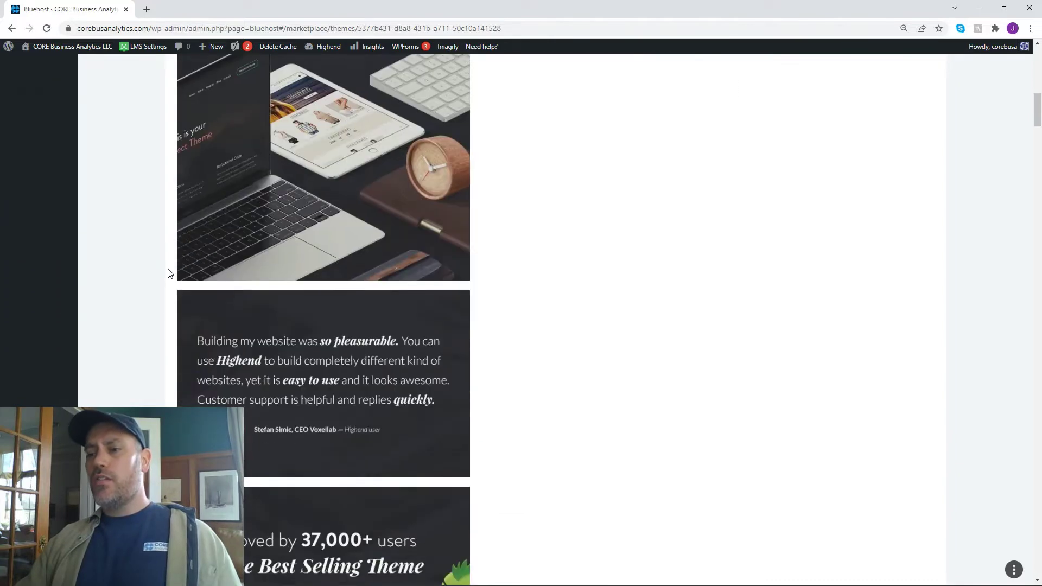
scroll(169, 273, "down", 5)
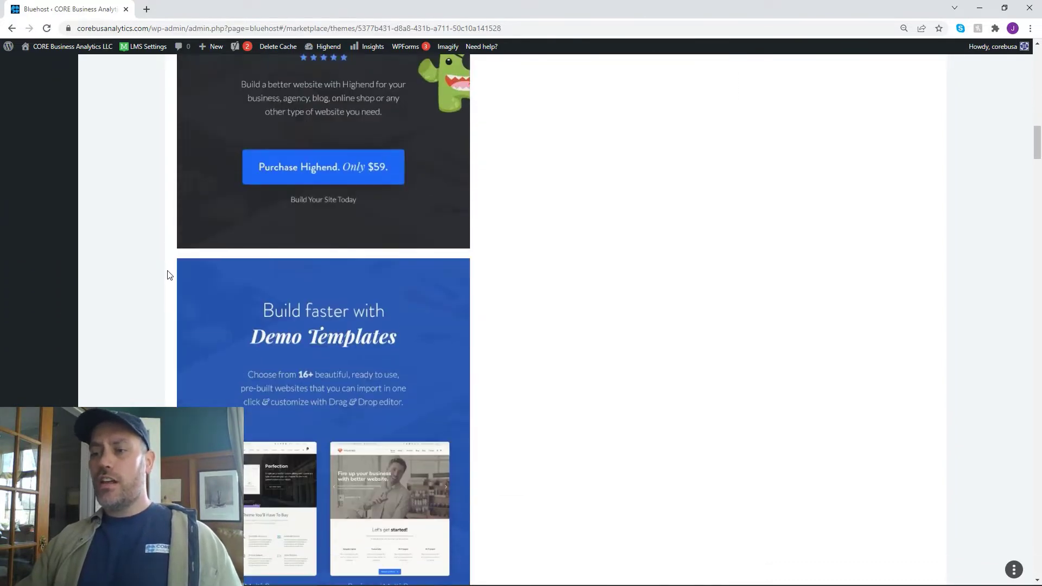
scroll(172, 273, "up", 20)
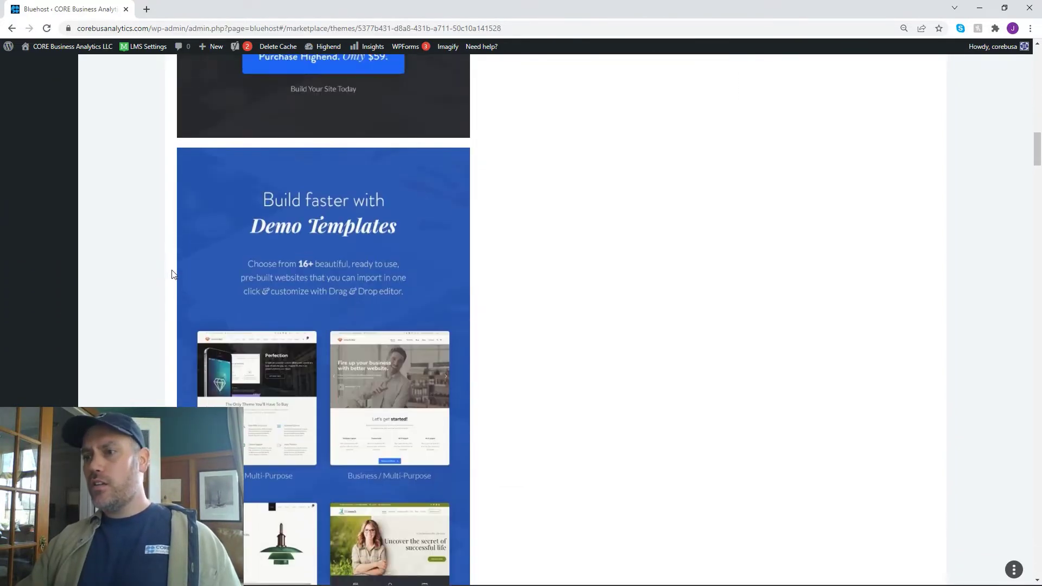
scroll(172, 271, "up", 2)
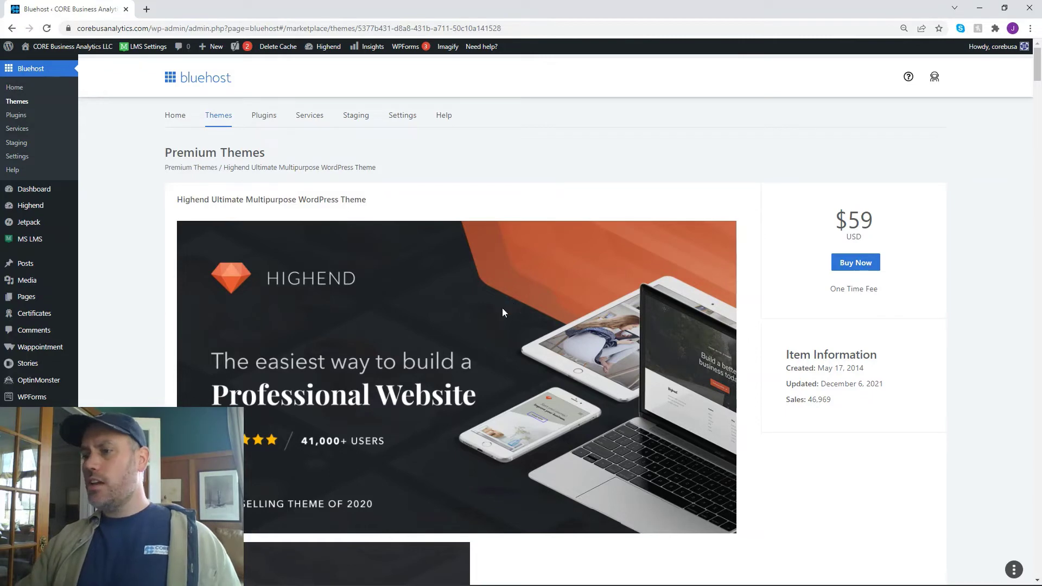
Open the Highend theme's collection of 16+ demos from its product page and read the introduction to the pre-built demo websites
scroll(328, 268, "down", 5)
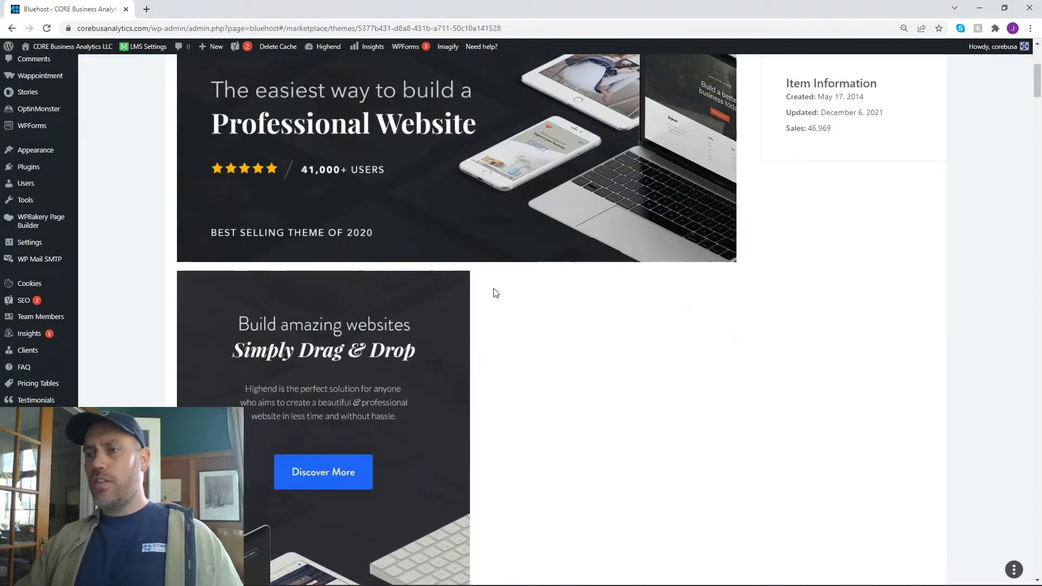
scroll(495, 293, "down", 20)
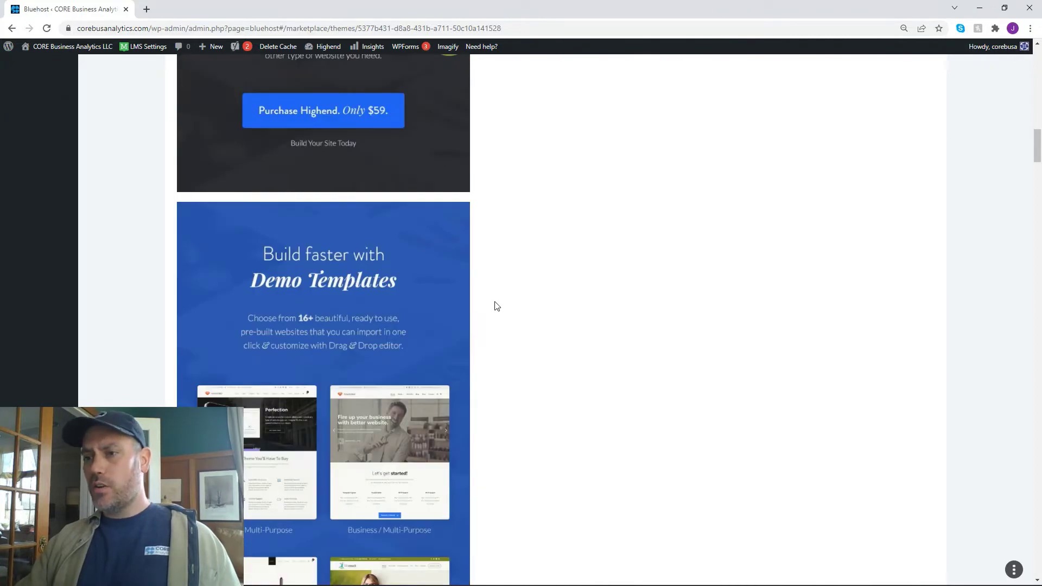
scroll(496, 307, "down", 12)
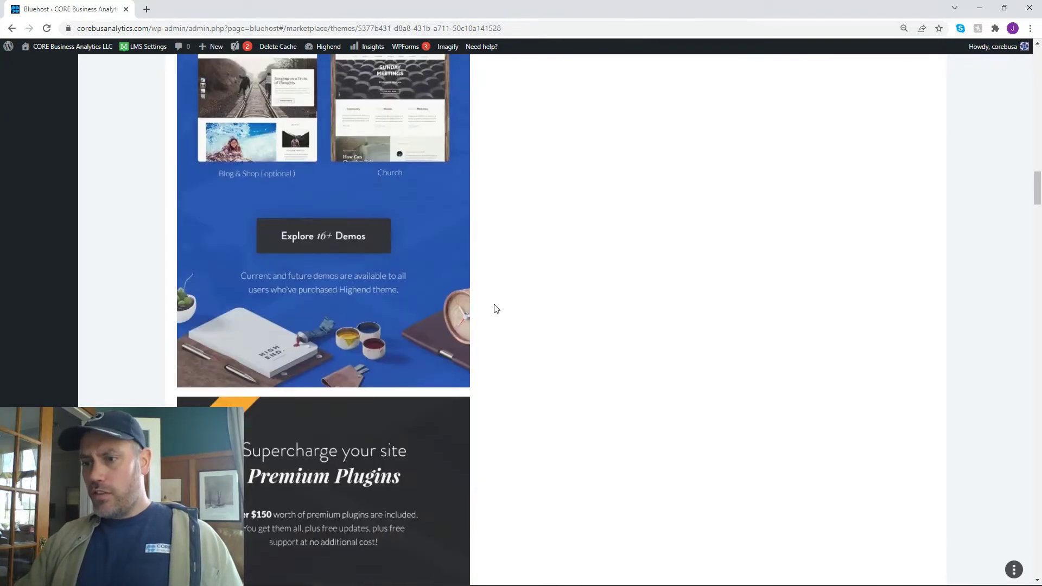
left_click(320, 237)
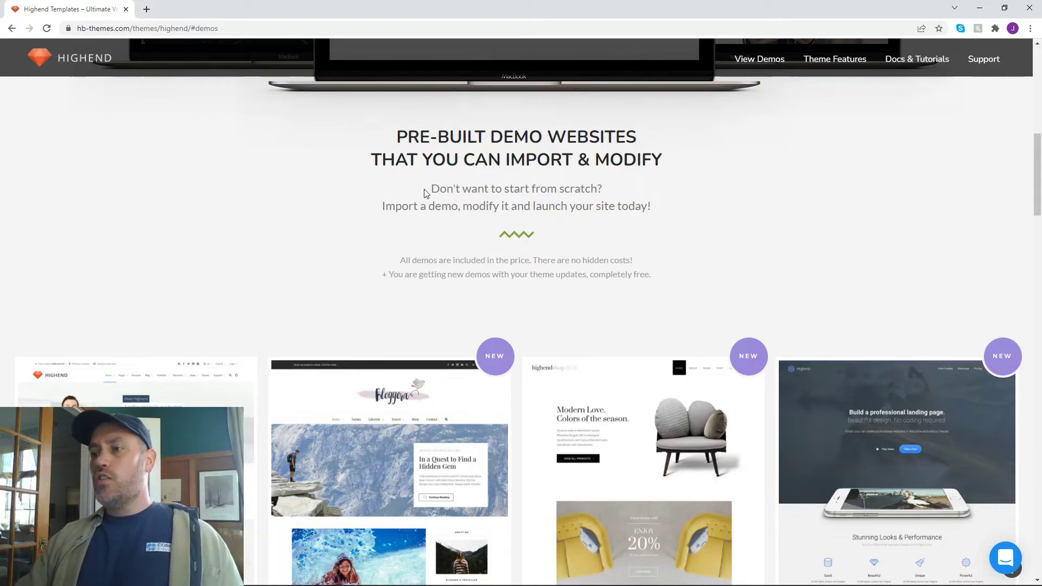
left_click_drag(424, 188, 594, 197)
left_click(396, 212)
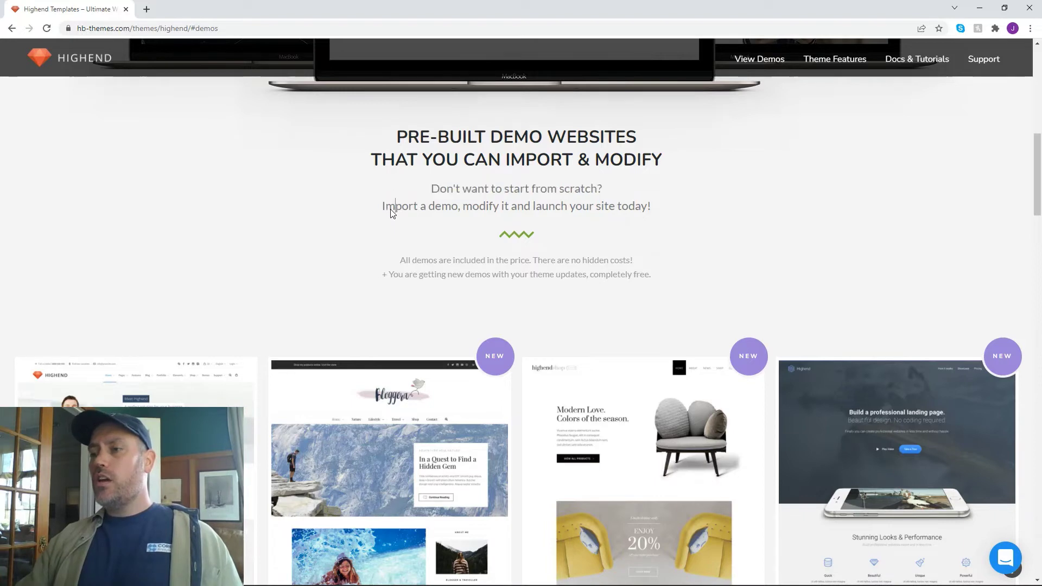
Examine the first row of pre-built Highend demos: Main Demo, Bloggera, Online Shop and Landing / Startup
scroll(386, 195, "down", 1)
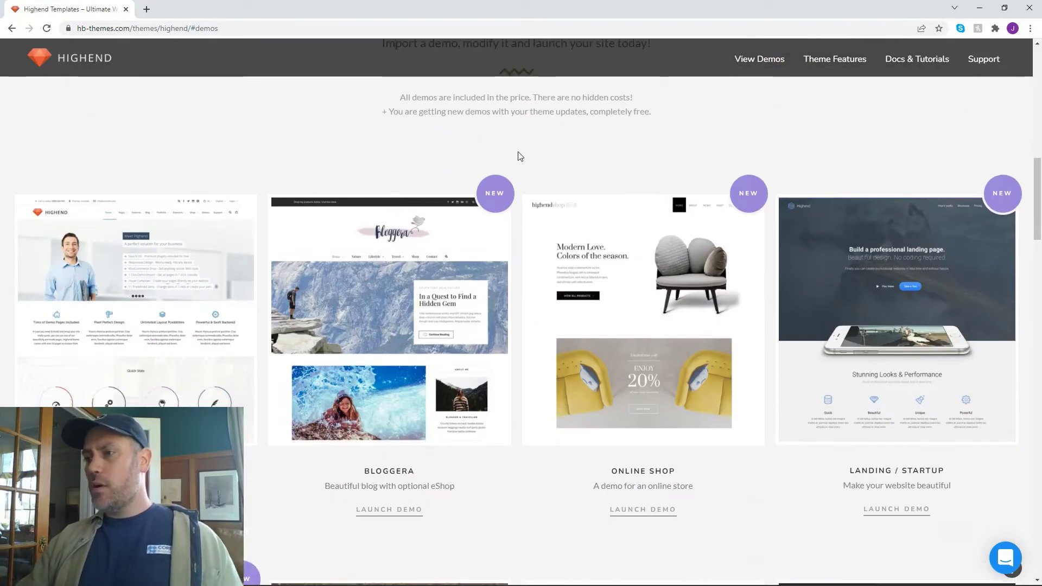
scroll(516, 158, "down", 1)
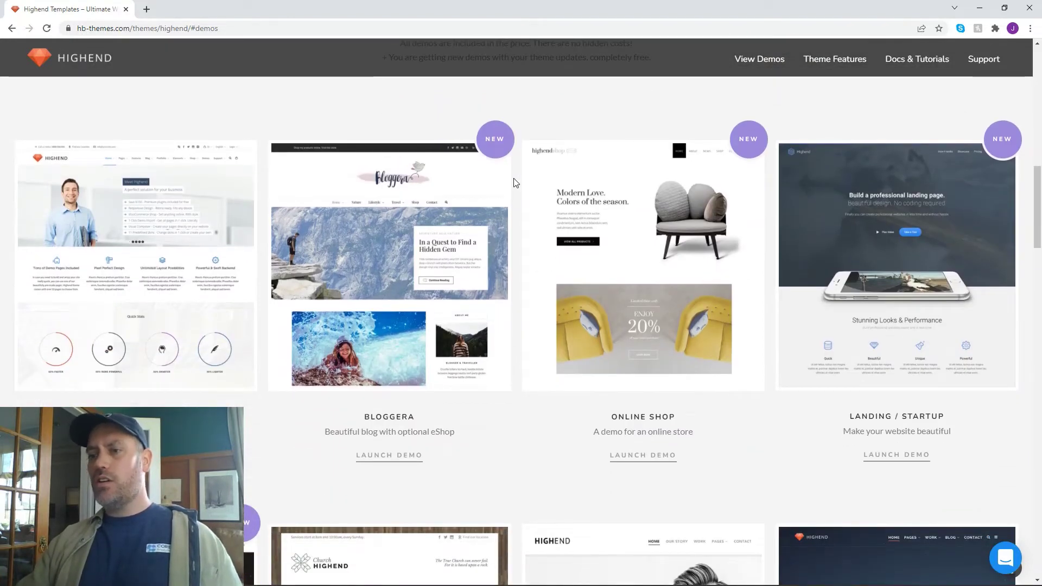
scroll(514, 182, "down", 1)
scroll(514, 185, "up", 1)
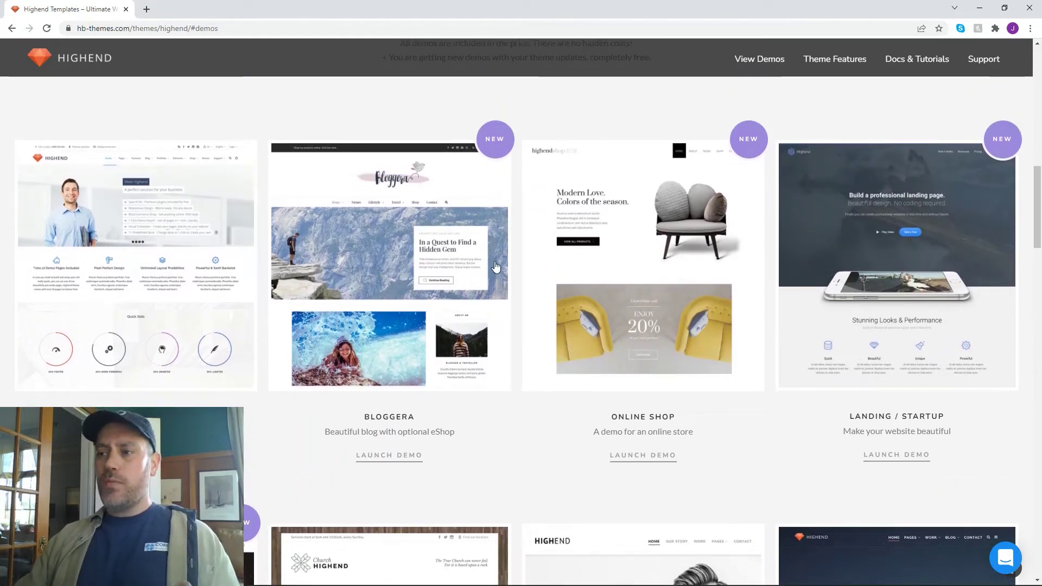
scroll(518, 249, "down", 1)
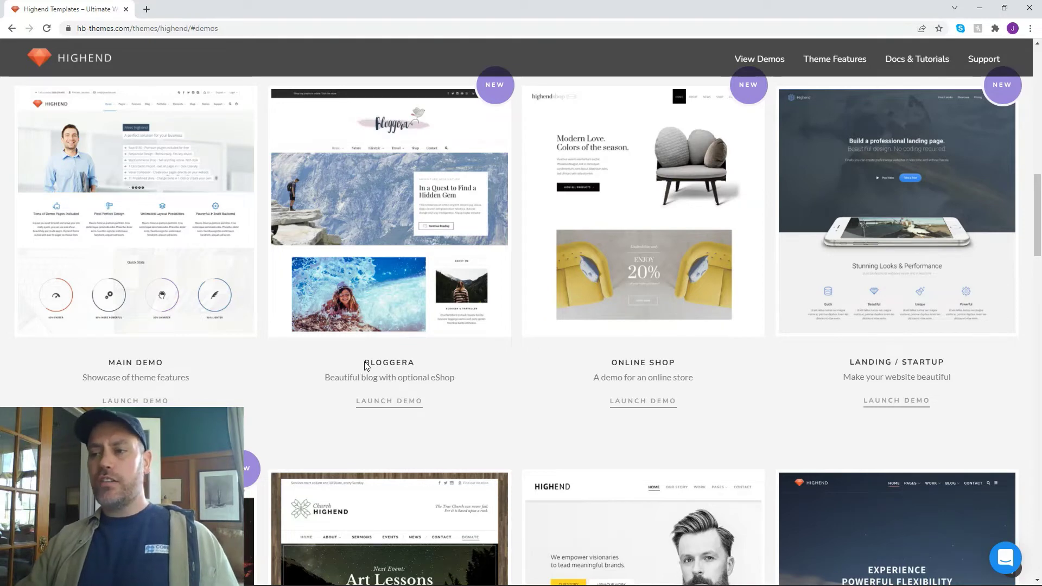
left_click_drag(363, 362, 408, 362)
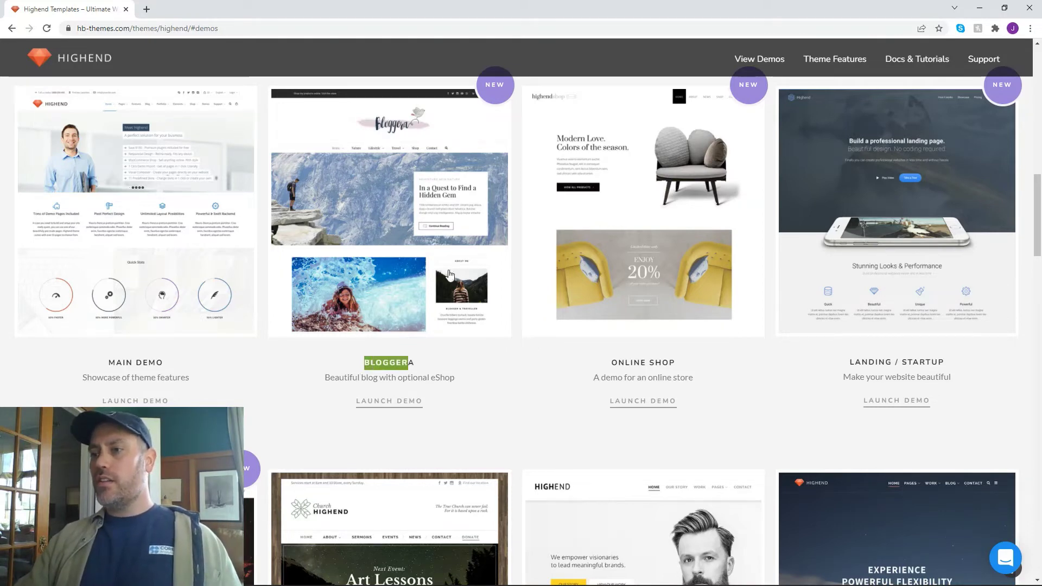
left_click(618, 377)
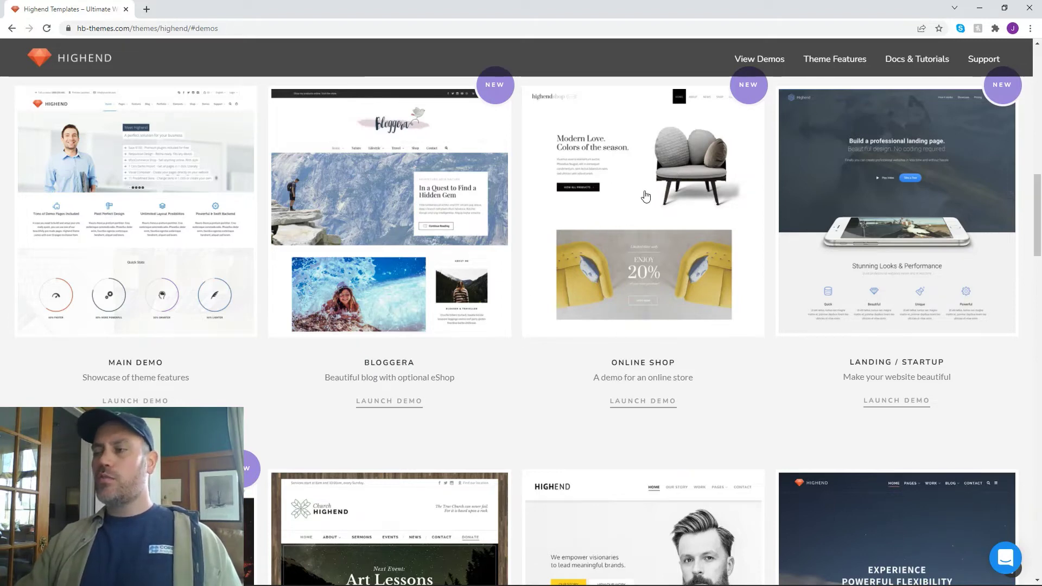
Browse the remaining pre-built demos down to the end of the collection and launch the Presentation demo
scroll(762, 288, "down", 5)
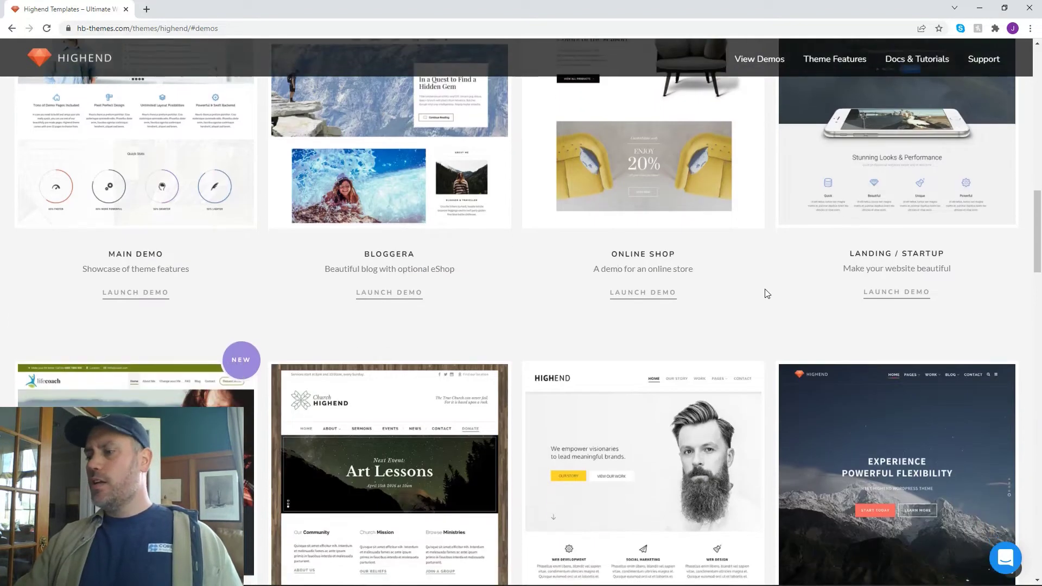
scroll(774, 285, "down", 5)
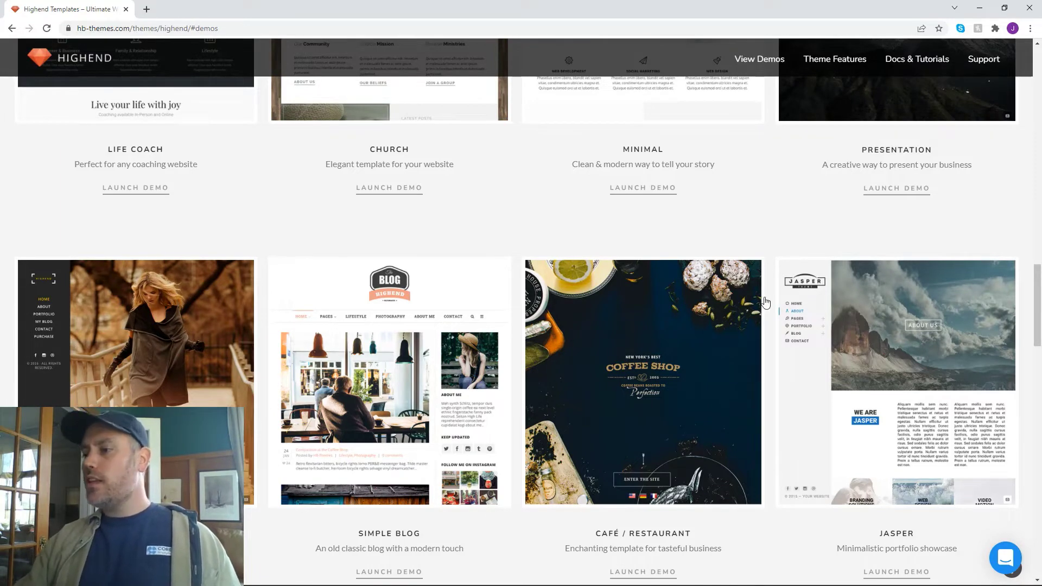
scroll(764, 303, "down", 6)
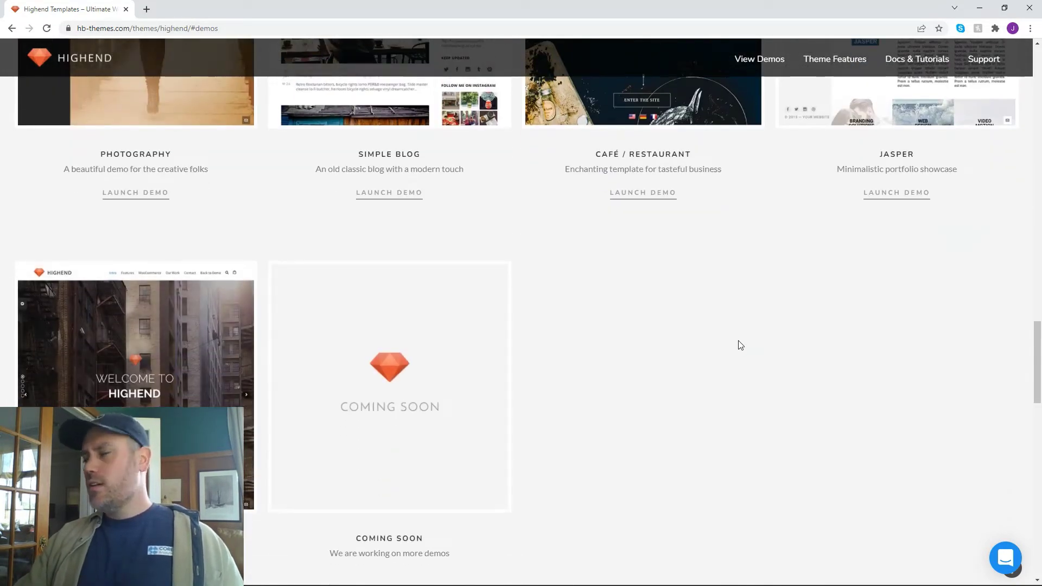
scroll(742, 336, "up", 5)
scroll(768, 331, "up", 4)
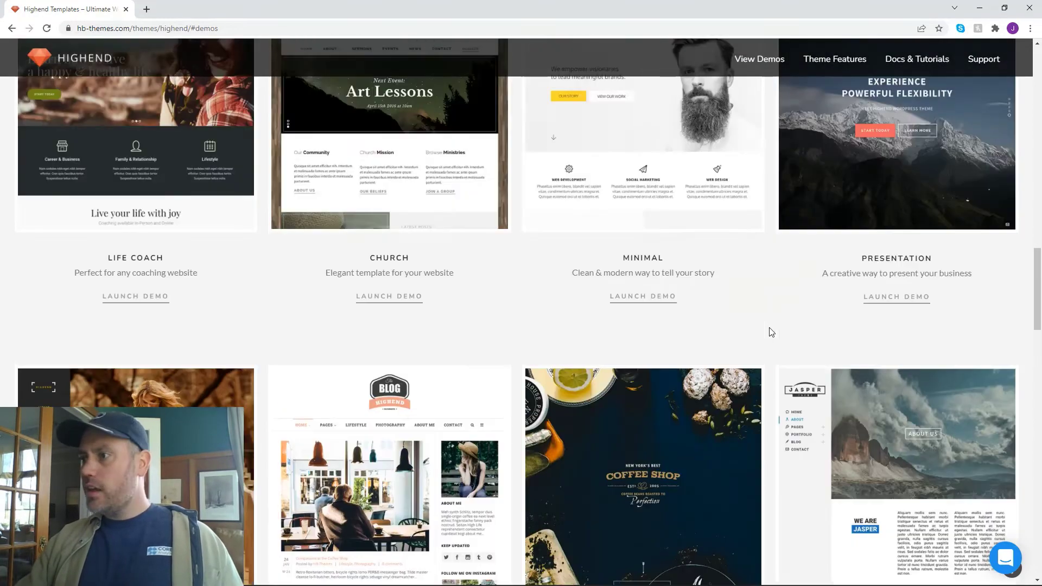
scroll(771, 332, "up", 2)
left_click(812, 277)
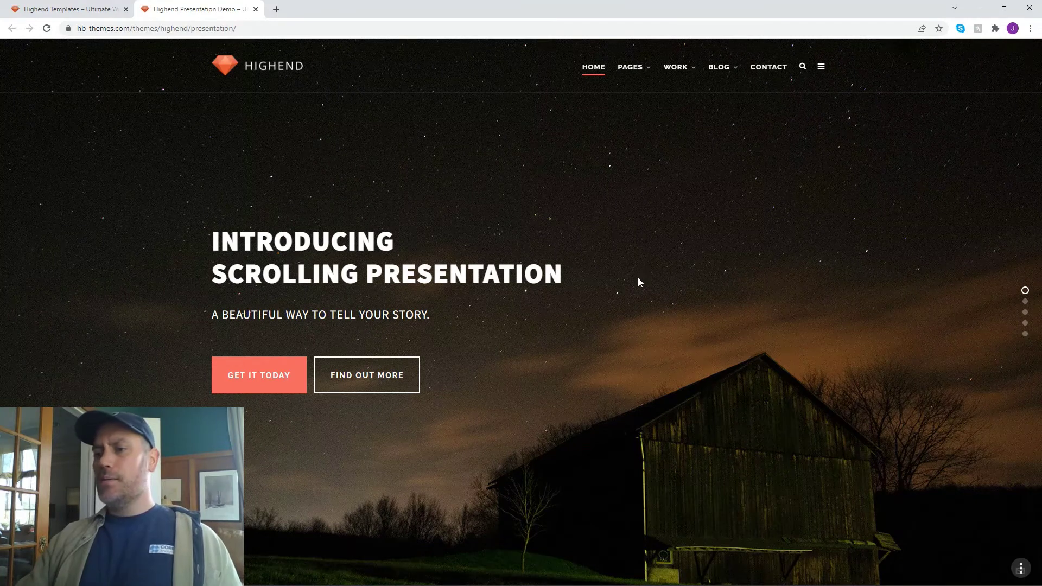
Examine the Presentation demo's opening full-screen sections, including the headline and placeholder text of the "Finally the perfect theme" section
scroll(638, 281, "down", 1)
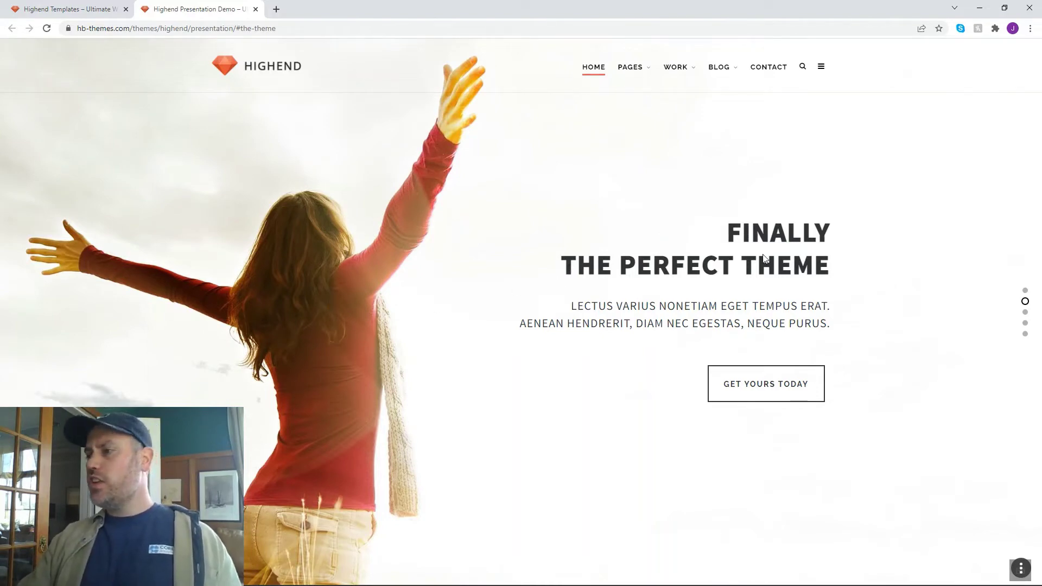
mouse_move(727, 232)
left_mouse_down()
mouse_move(827, 264)
mouse_move(725, 232)
left_mouse_up()
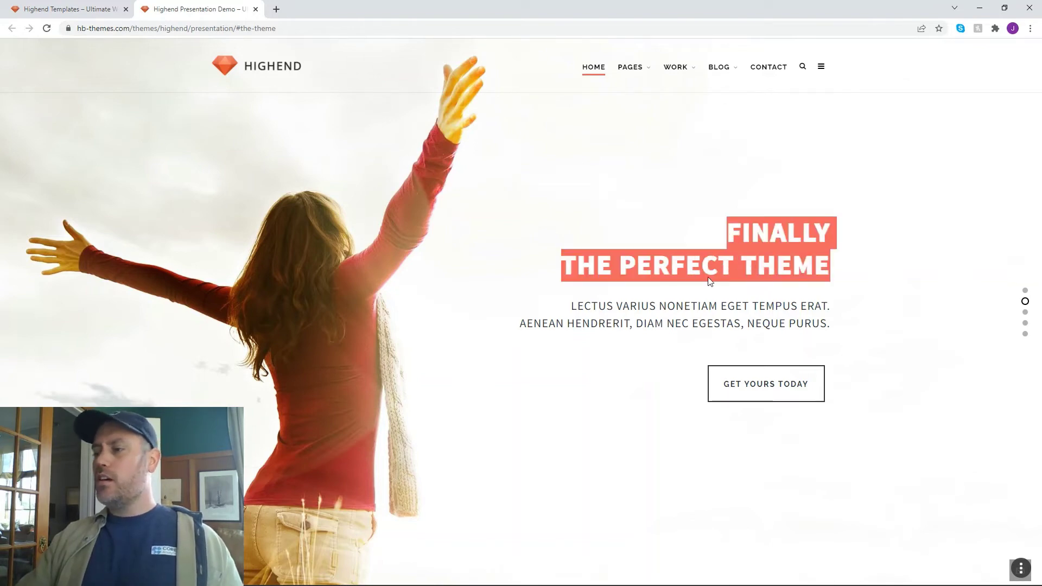
left_click(594, 307)
left_click_drag(573, 305, 835, 331)
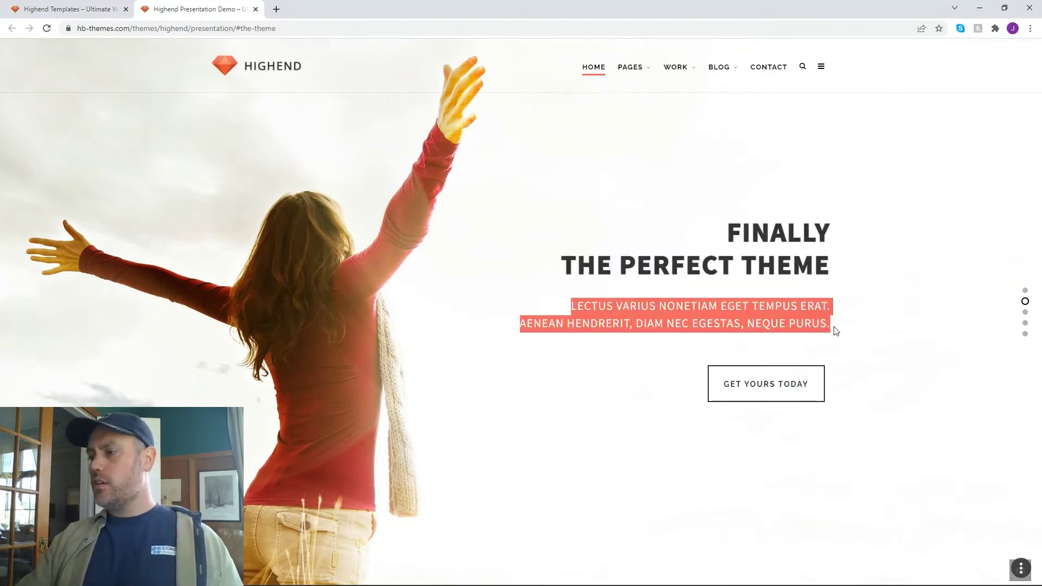
left_click(710, 315)
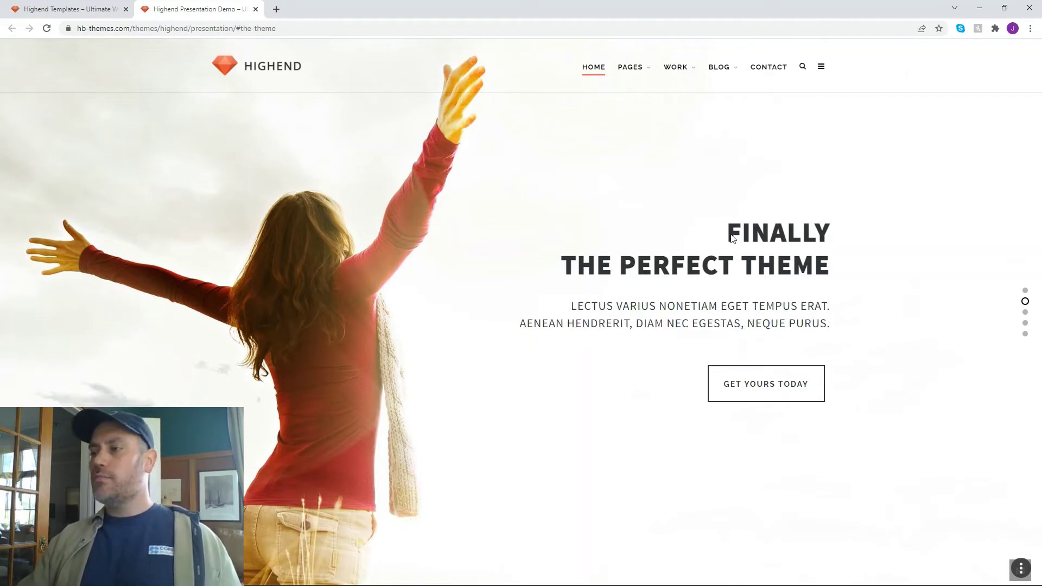
scroll(733, 250, "up", 1)
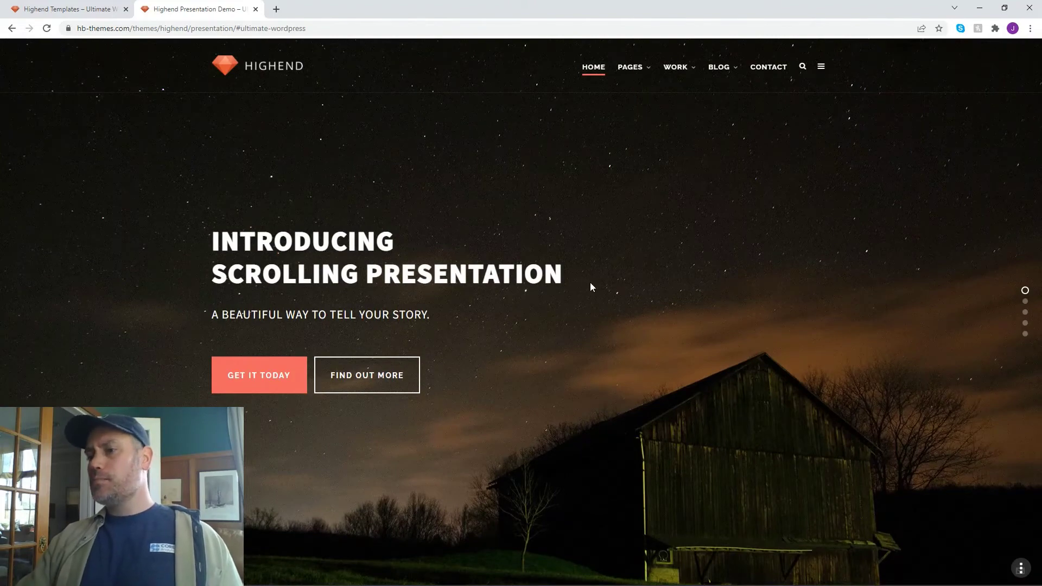
scroll(592, 287, "down", 1)
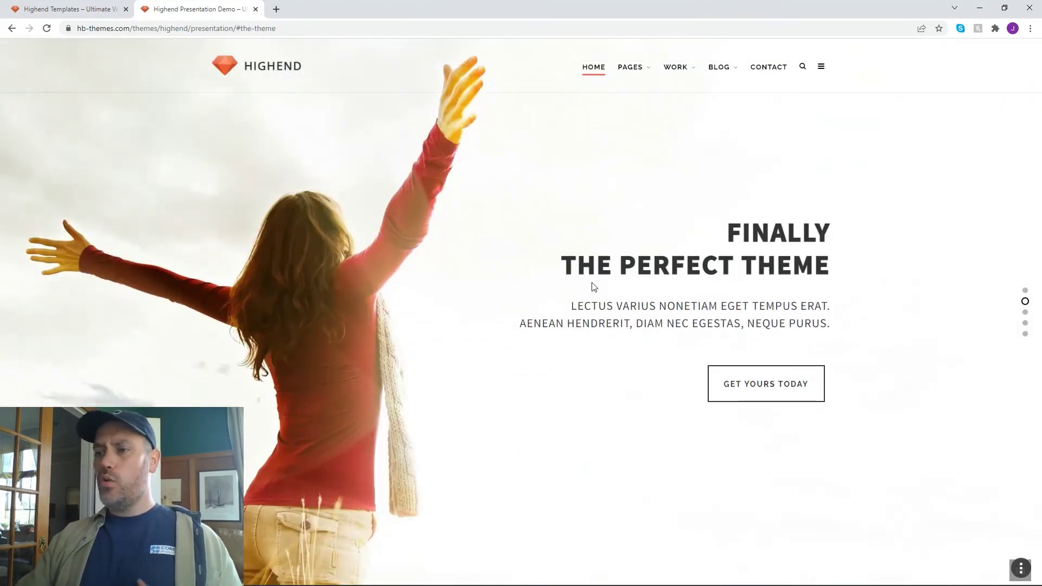
scroll(594, 286, "down", 1)
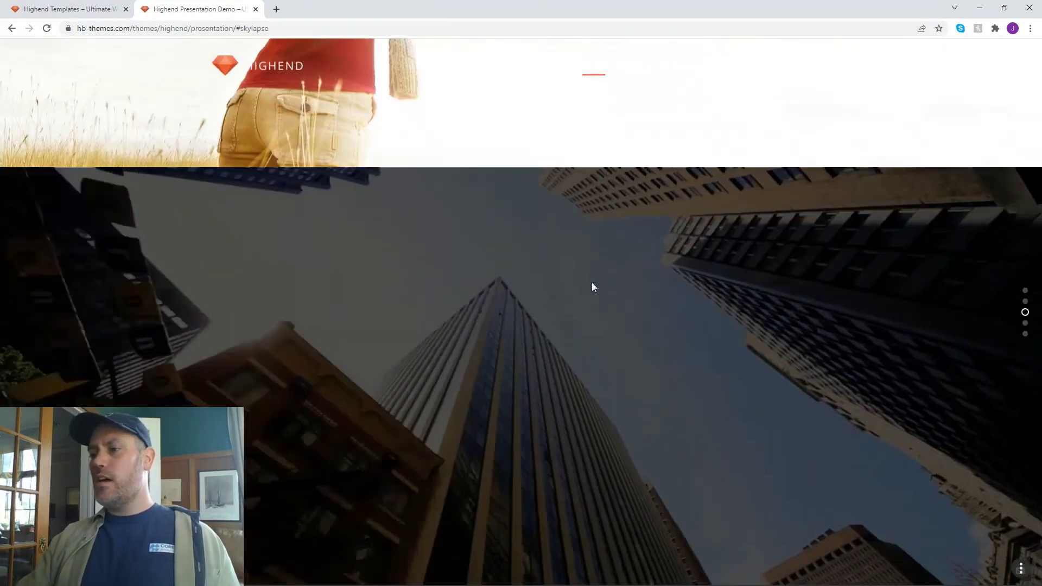